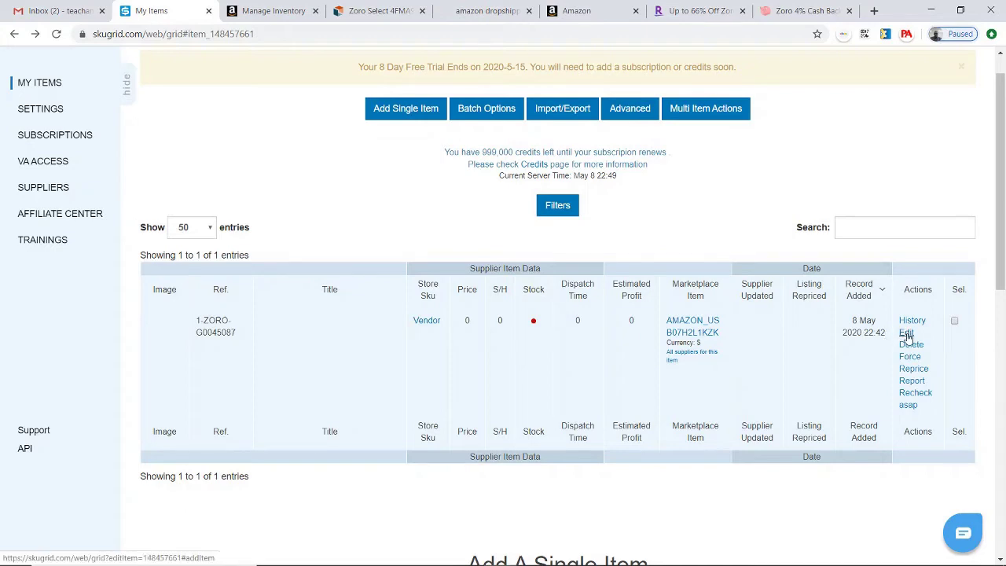
Open item 1-ZORO-G0045087 for editing and scroll to its Selling Price Formula section
{"action": "left_click", "coordinate": [907, 333]}
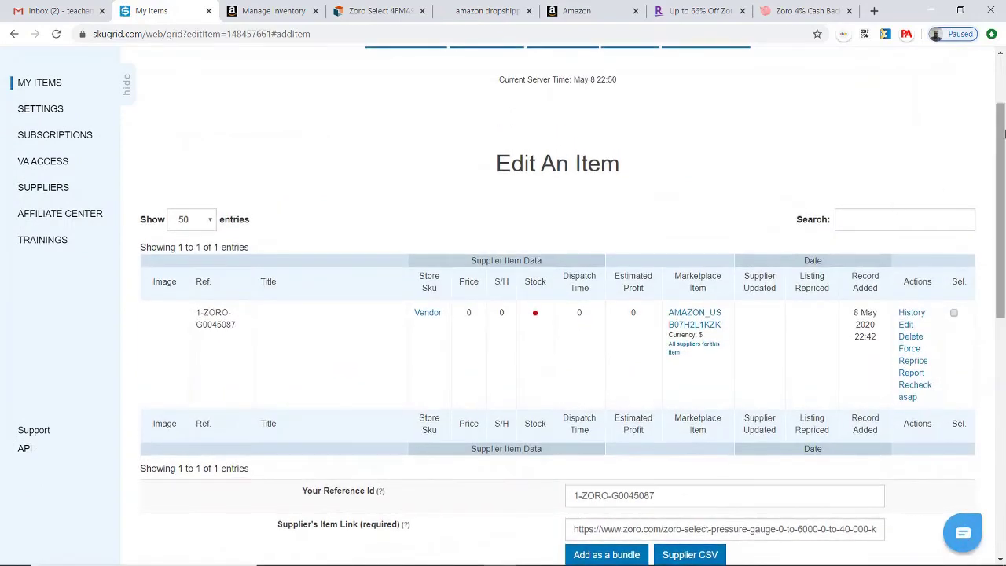
{"action": "left_click_drag", "start_coordinate": [1004, 128], "coordinate": [1002, 305]}
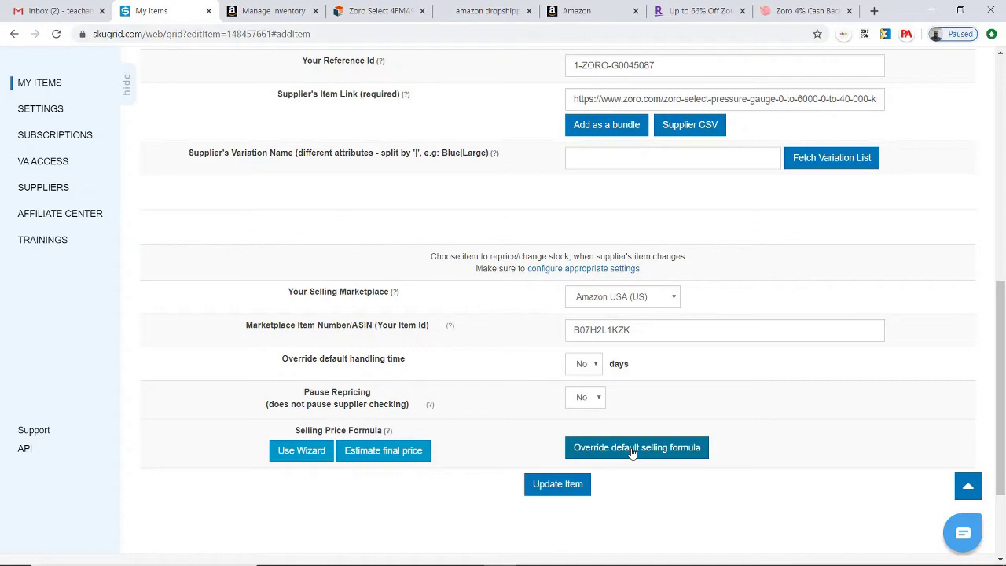
Override the default selling formula and set Vendor Tax to 10% in the Formula Wizard
{"action": "left_click", "coordinate": [633, 449]}
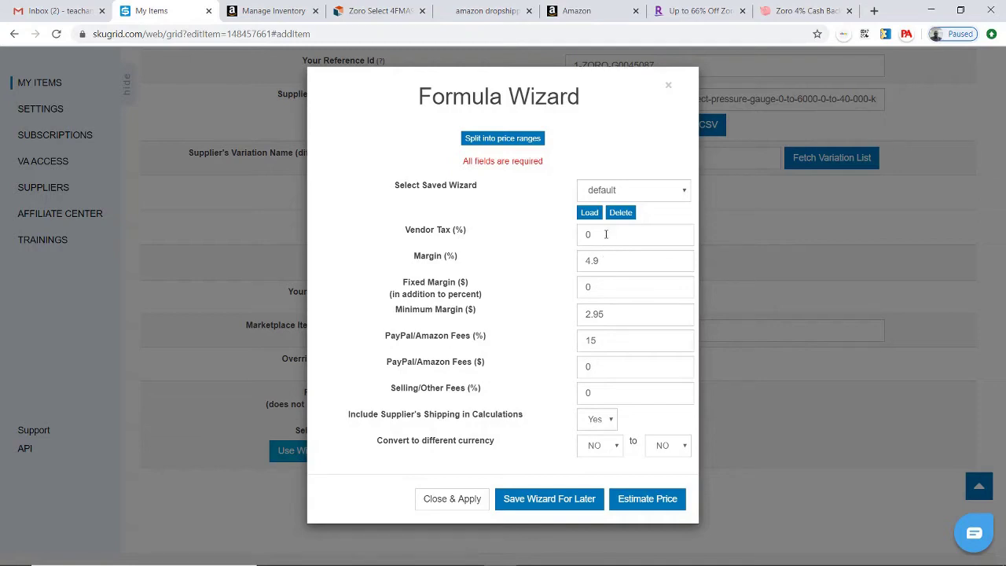
{"action": "double_click", "coordinate": [606, 234]}
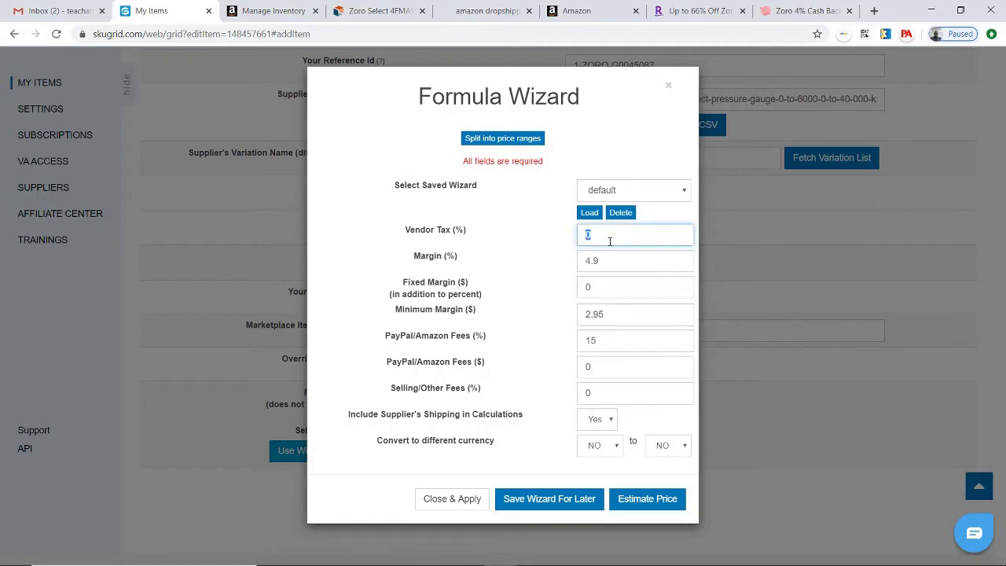
{"action": "type", "text": "10"}
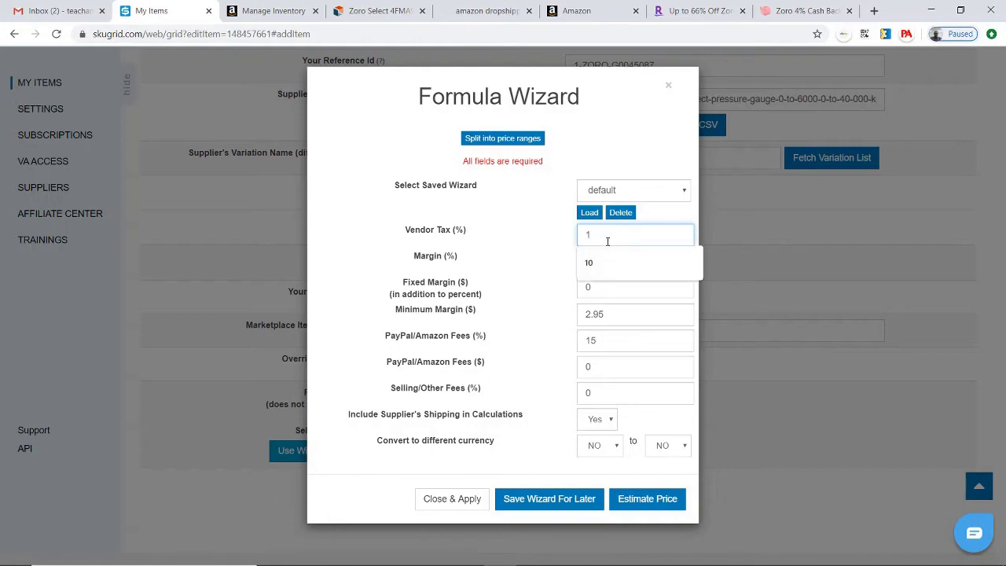
{"action": "left_click", "coordinate": [567, 250]}
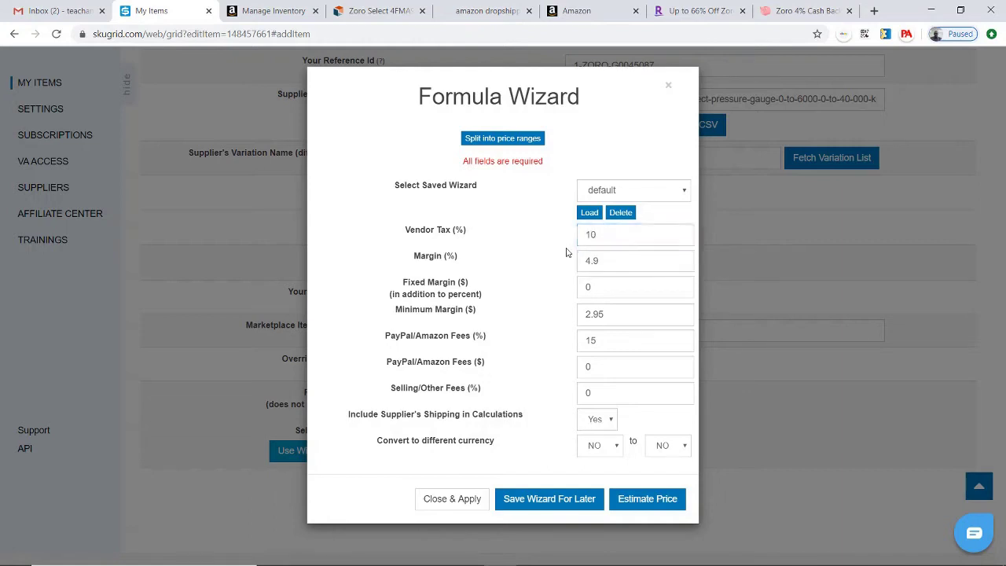
Move the profit calculator tab beside the item page, then return to the Formula Wizard
{"action": "left_click", "coordinate": [469, 17]}
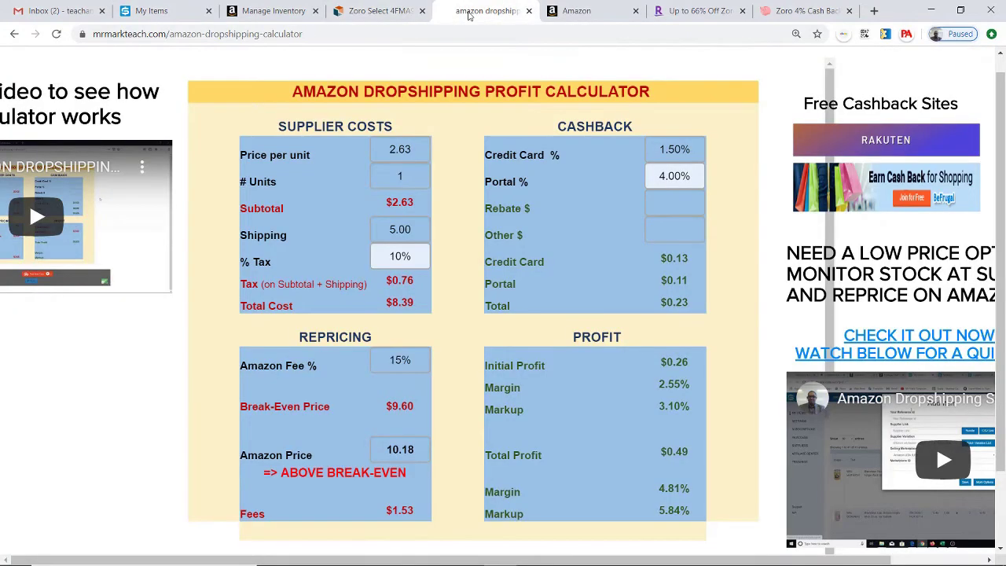
{"action": "left_click_drag", "start_coordinate": [469, 18], "coordinate": [269, 17]}
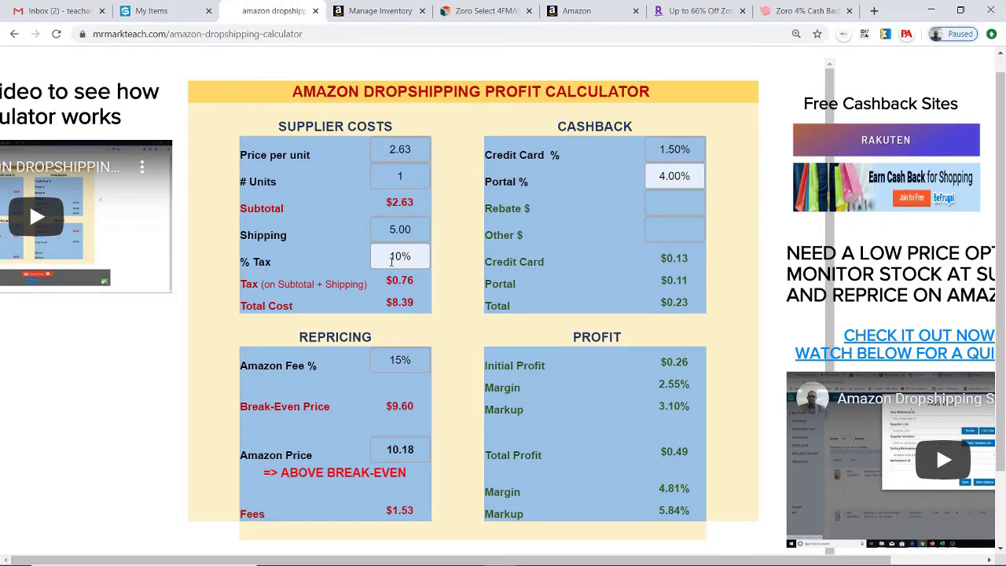
{"action": "left_click", "coordinate": [154, 11]}
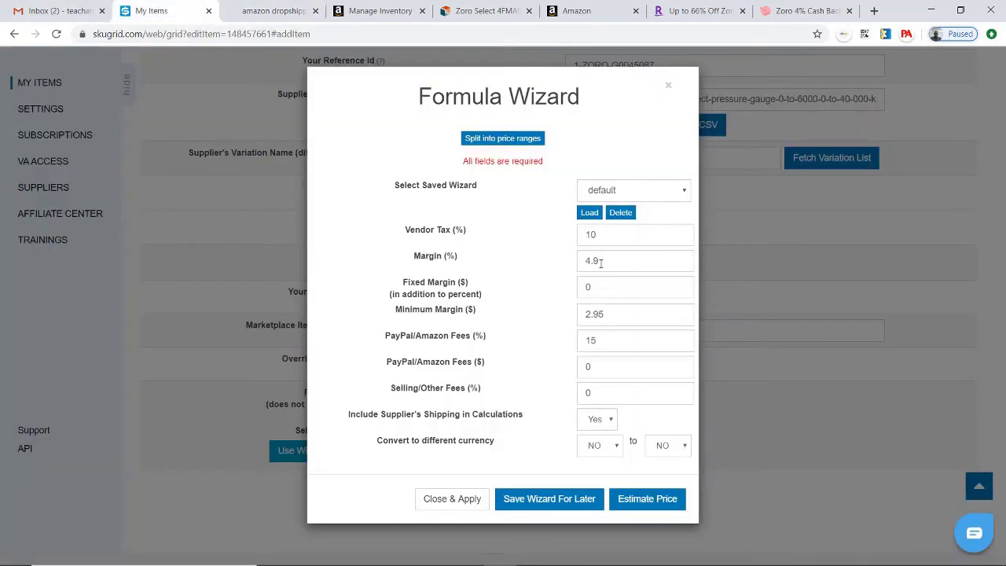
Clear the Margin (4.9), Minimum Margin (2.95) and Fixed Margin values
{"action": "left_click_drag", "start_coordinate": [604, 261], "coordinate": [573, 264]}
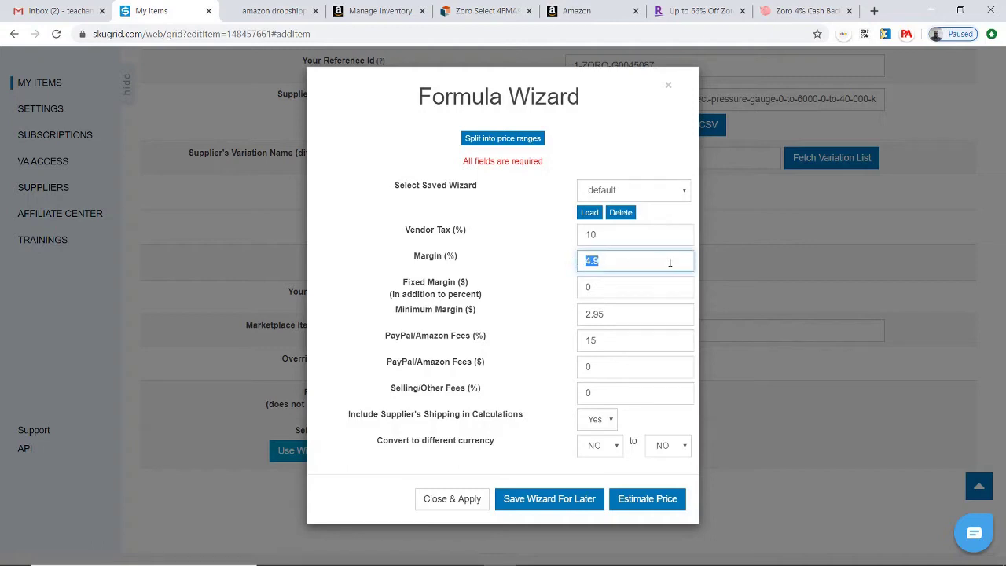
{"action": "key", "text": "BackSpace"}
{"action": "left_click_drag", "start_coordinate": [612, 316], "coordinate": [589, 309]}
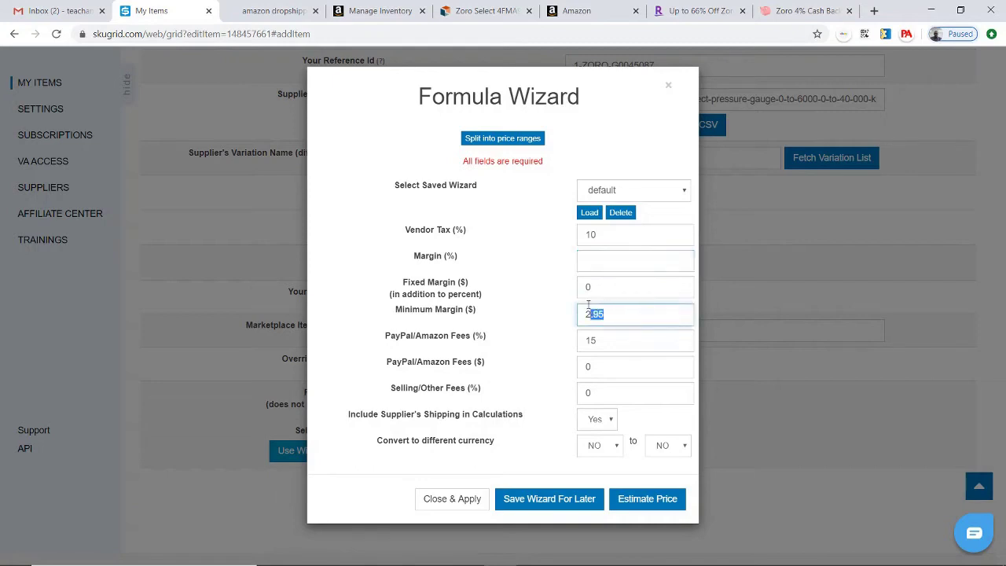
{"action": "key", "text": "BackSpace"}
{"action": "left_click", "coordinate": [601, 289]}
{"action": "key", "text": "BackSpace"}
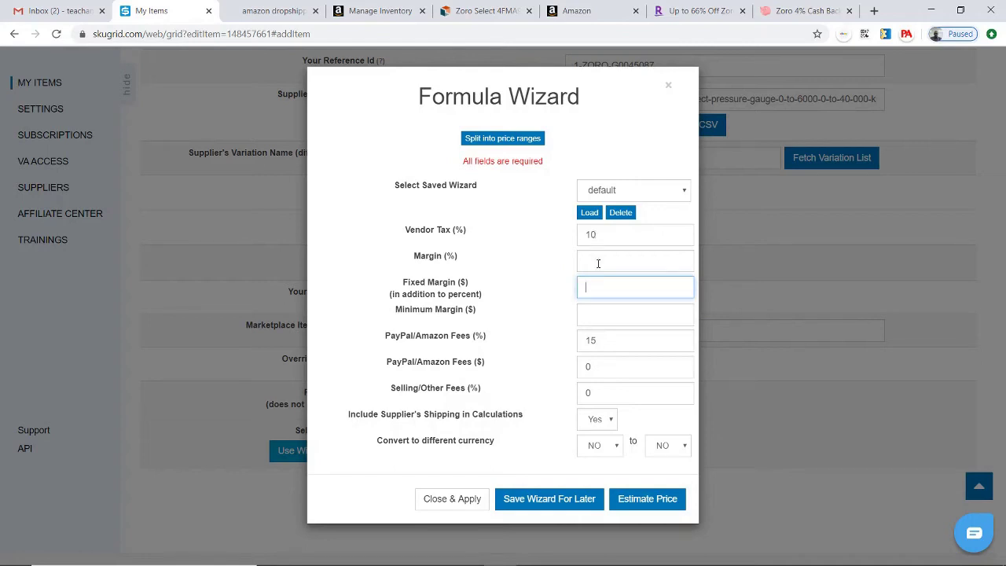
Clear the PayPal/Amazon Fees ($) and Selling/Other Fees values, keeping the 15% fee
{"action": "left_click", "coordinate": [599, 340]}
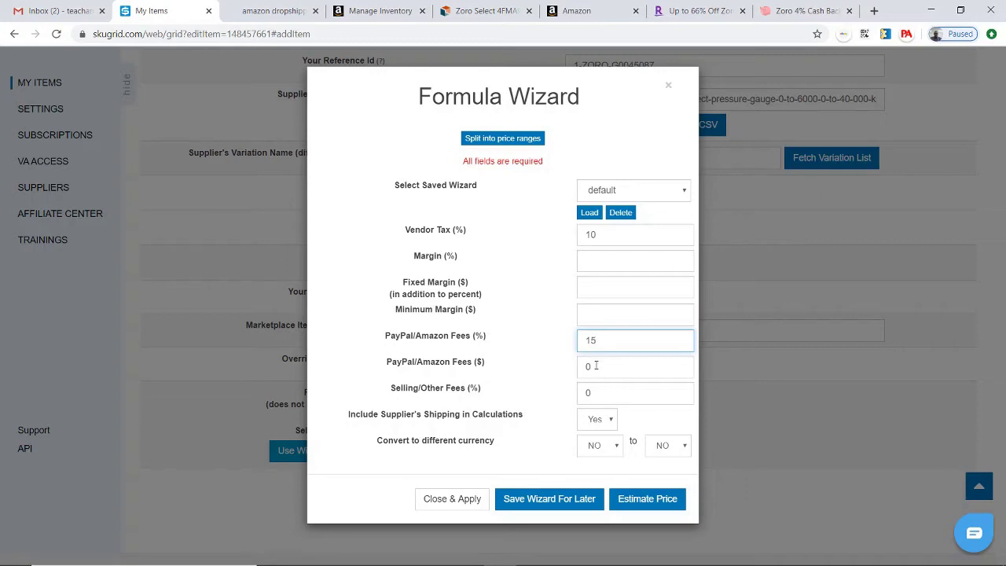
{"action": "left_click", "coordinate": [598, 367]}
{"action": "key", "text": "BackSpace"}
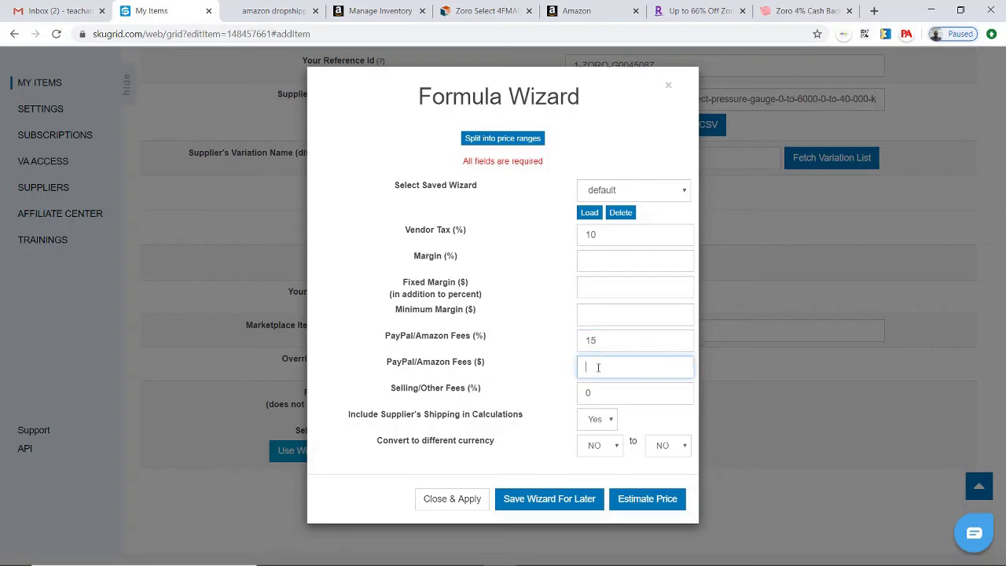
{"action": "left_click", "coordinate": [598, 391]}
{"action": "key", "text": "BackSpace"}
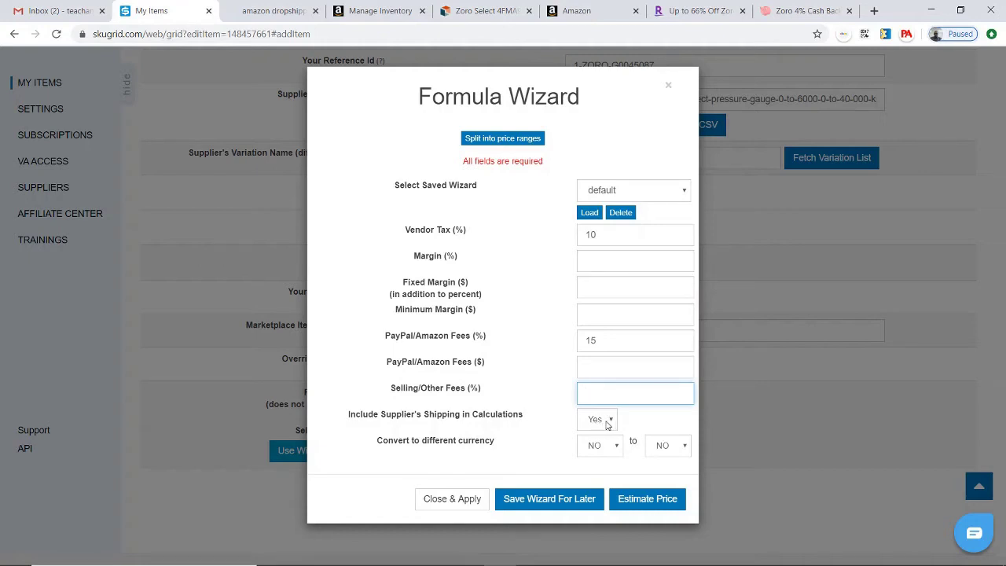
{"action": "left_click", "coordinate": [590, 266]}
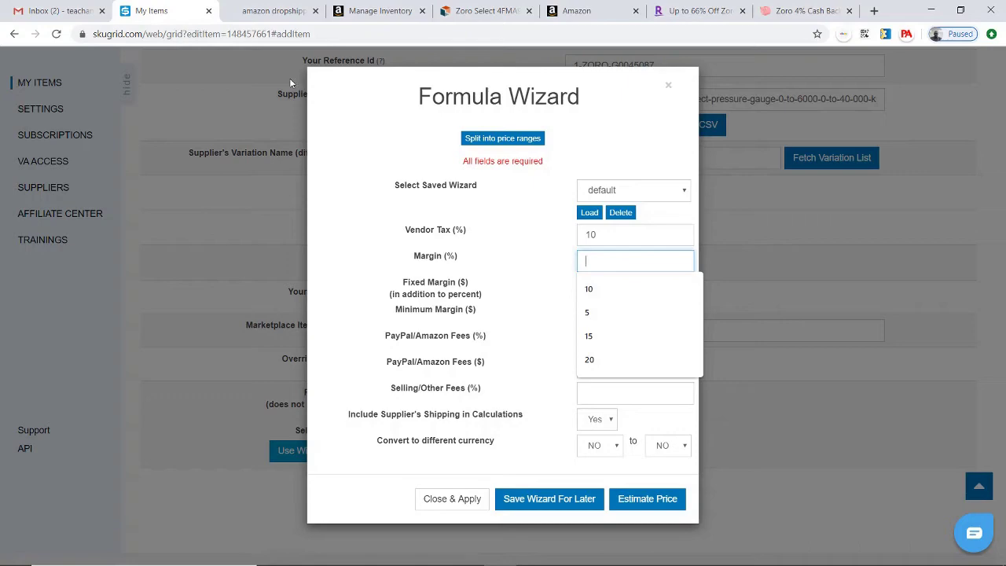
View the profit breakdown: Amazon price 10.18, 2.55% initial margin, $0.49 total profit
{"action": "left_click", "coordinate": [267, 9]}
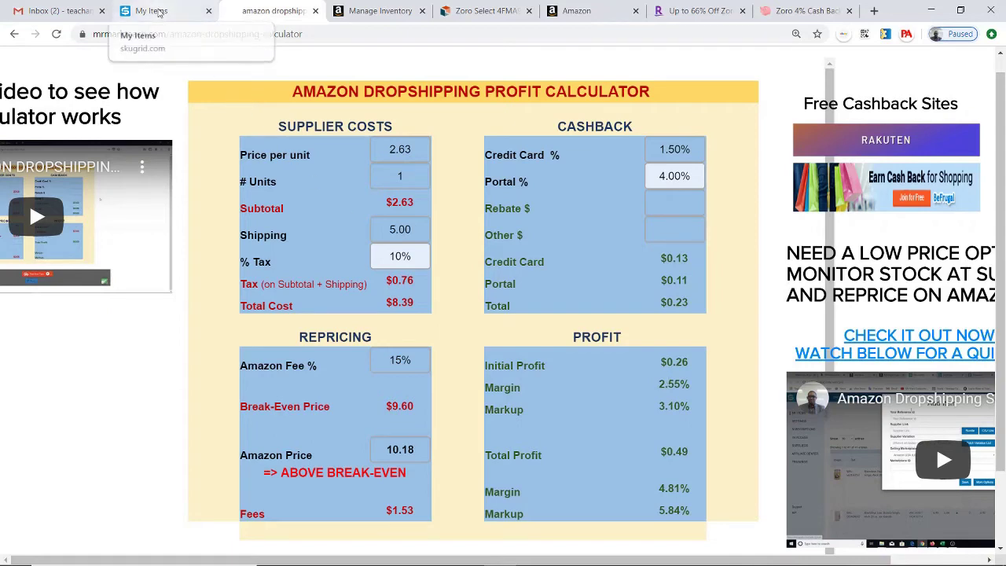
Set the Formula Wizard Margin to 3% and request an estimated selling price
{"action": "left_click", "coordinate": [159, 11]}
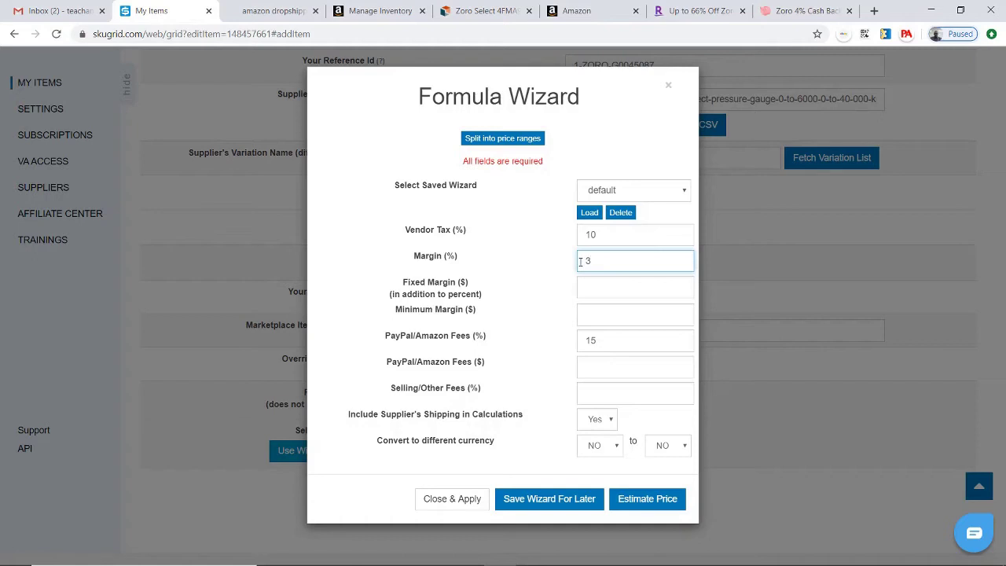
{"action": "left_click", "coordinate": [561, 269]}
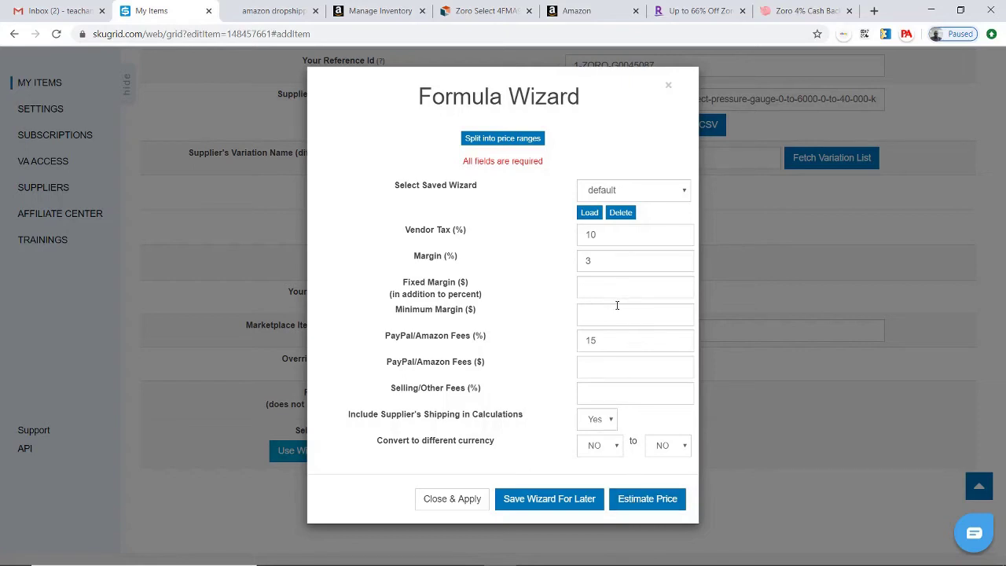
{"action": "left_click", "coordinate": [639, 501]}
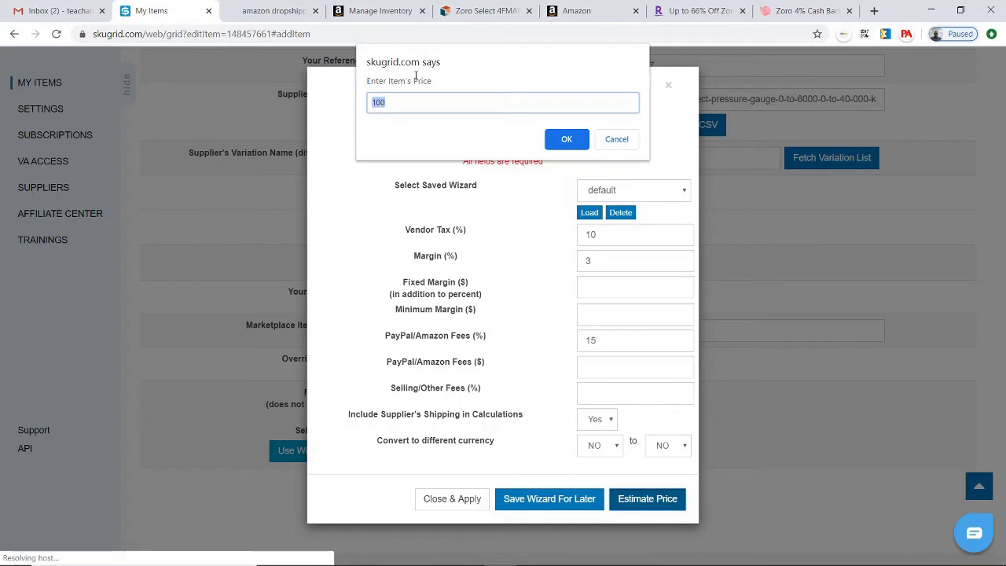
Check the supplier's price, then estimate the selling price for item price 7.63, getting 10.17
{"action": "left_click", "coordinate": [476, 11]}
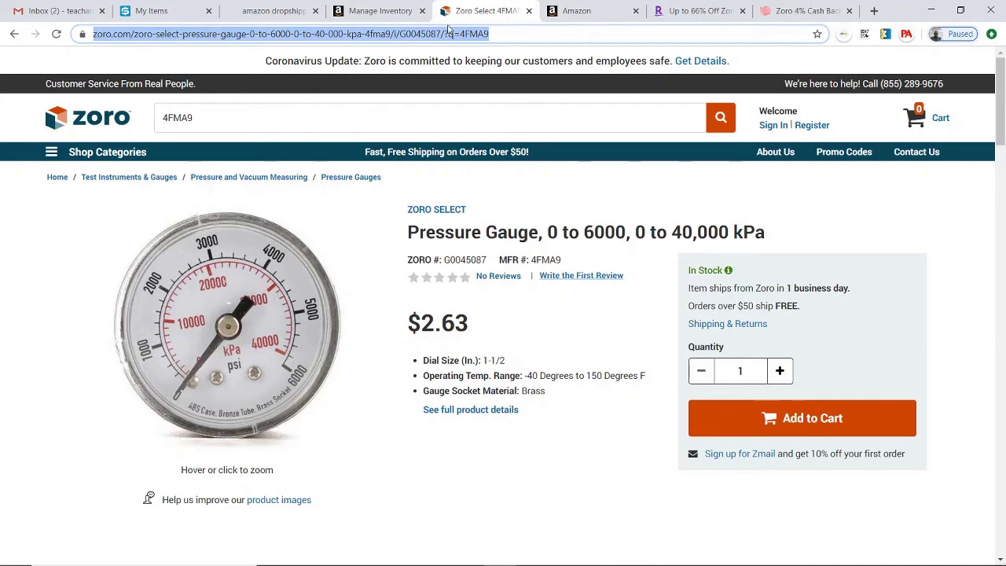
{"action": "left_click", "coordinate": [155, 10]}
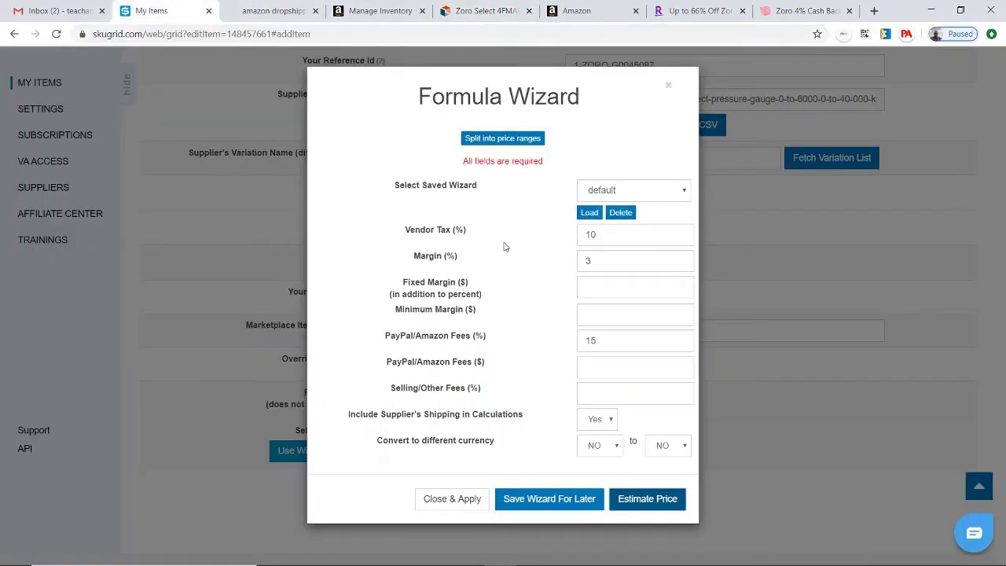
{"action": "left_click", "coordinate": [646, 500]}
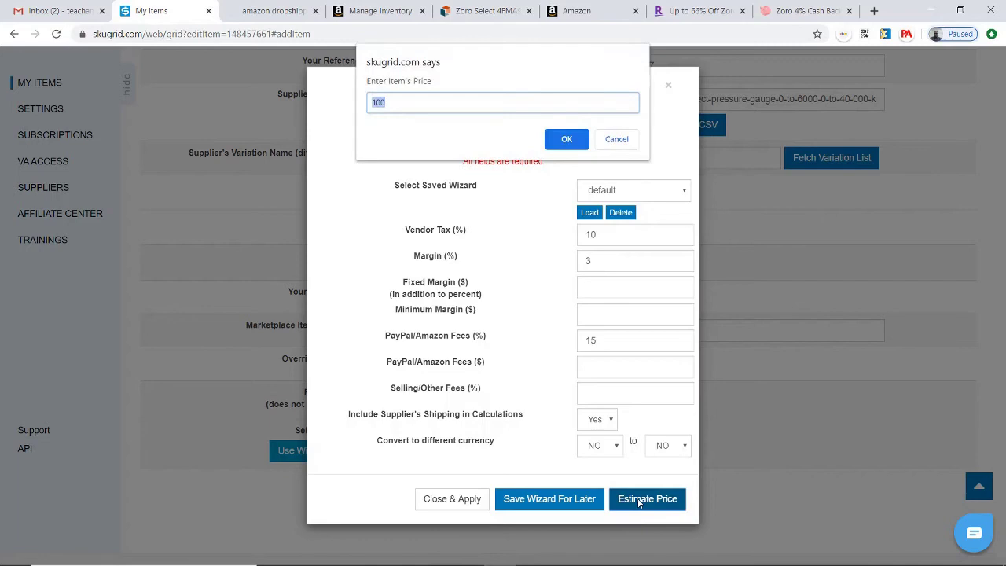
{"action": "type", "text": "7.63"}
{"action": "left_click", "coordinate": [566, 140]}
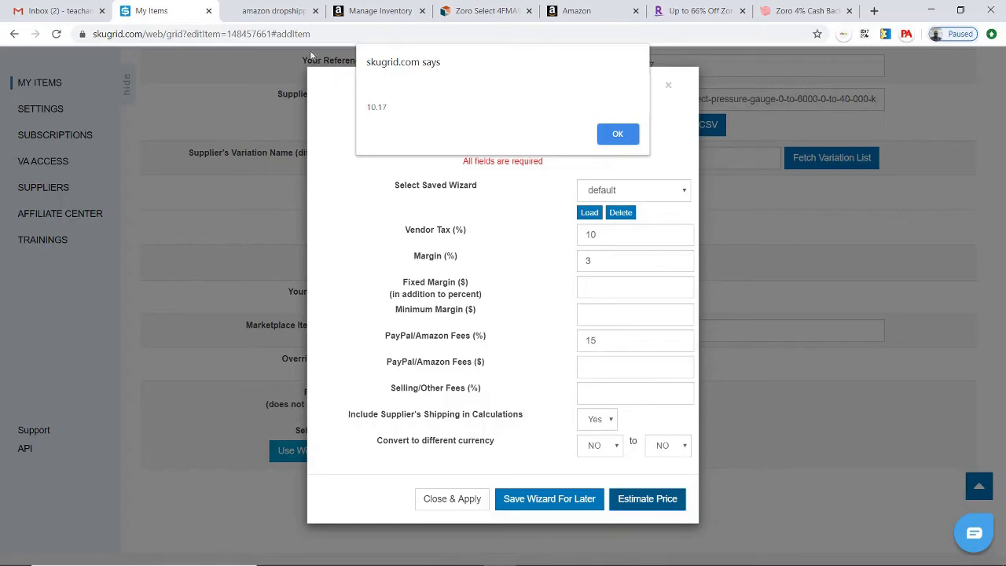
{"action": "left_click", "coordinate": [263, 12]}
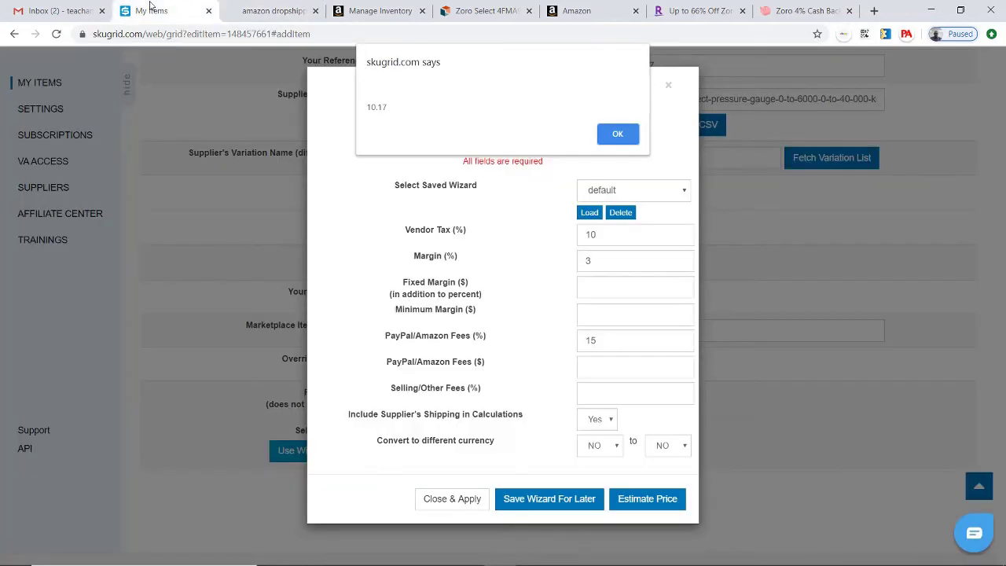
Go back to the SkuGrid item page showing the 10.17 estimate
{"action": "left_click", "coordinate": [153, 10]}
Re-estimate the selling price with item price 7.6, again getting 10.17, and dismiss the result
{"action": "left_click", "coordinate": [618, 136]}
{"action": "left_click", "coordinate": [618, 135]}
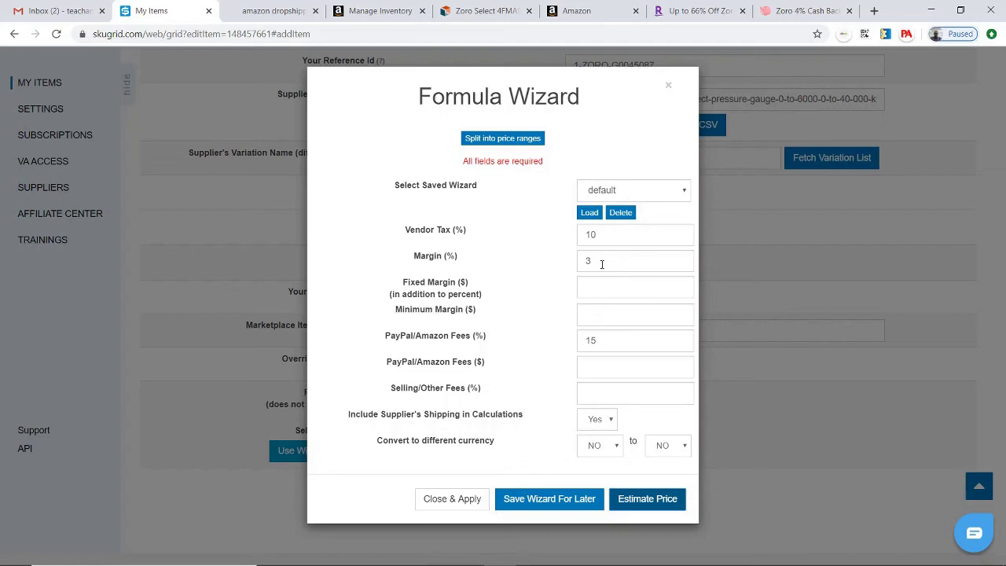
{"action": "left_click", "coordinate": [637, 503]}
{"action": "left_click", "coordinate": [645, 503]}
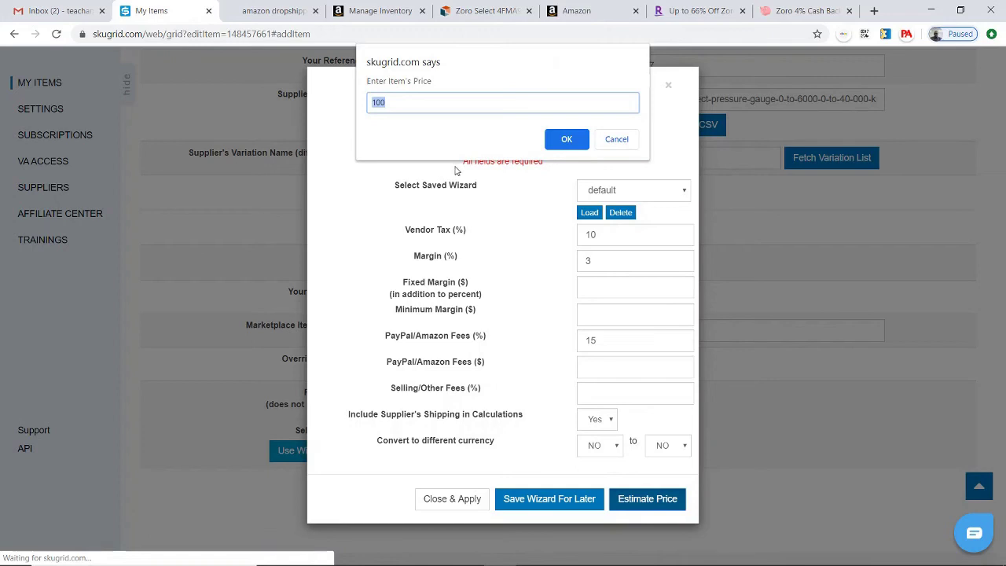
{"action": "type", "text": "7.63"}
{"action": "left_click", "coordinate": [565, 140]}
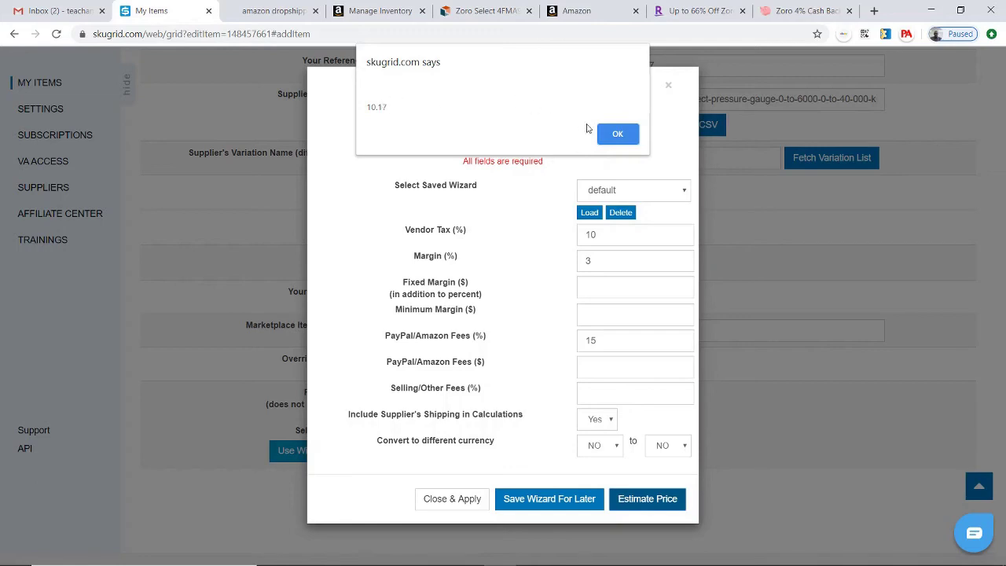
{"action": "left_click", "coordinate": [618, 136]}
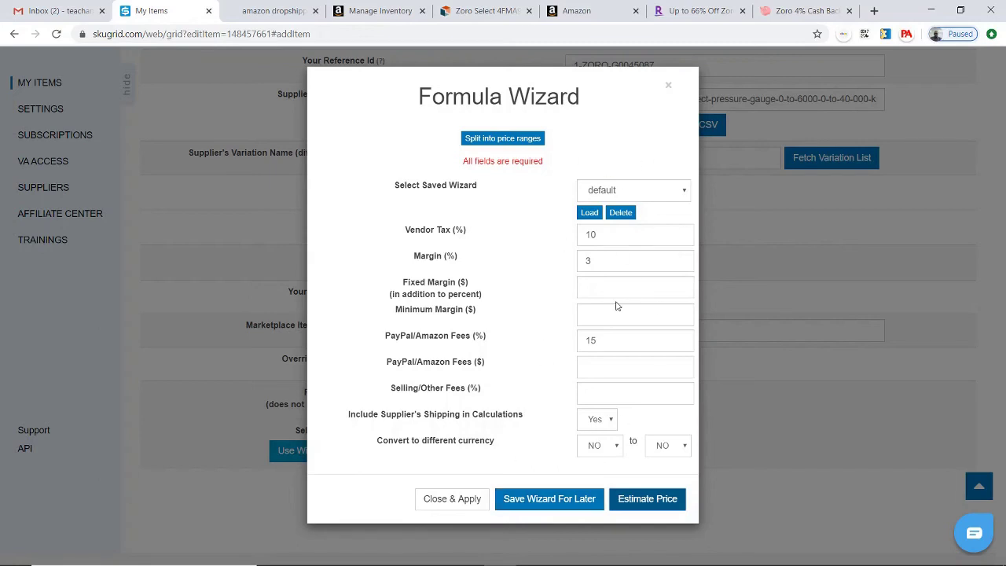
Save the current formula settings as a wizard named 'Zoro'
{"action": "left_click", "coordinate": [528, 504]}
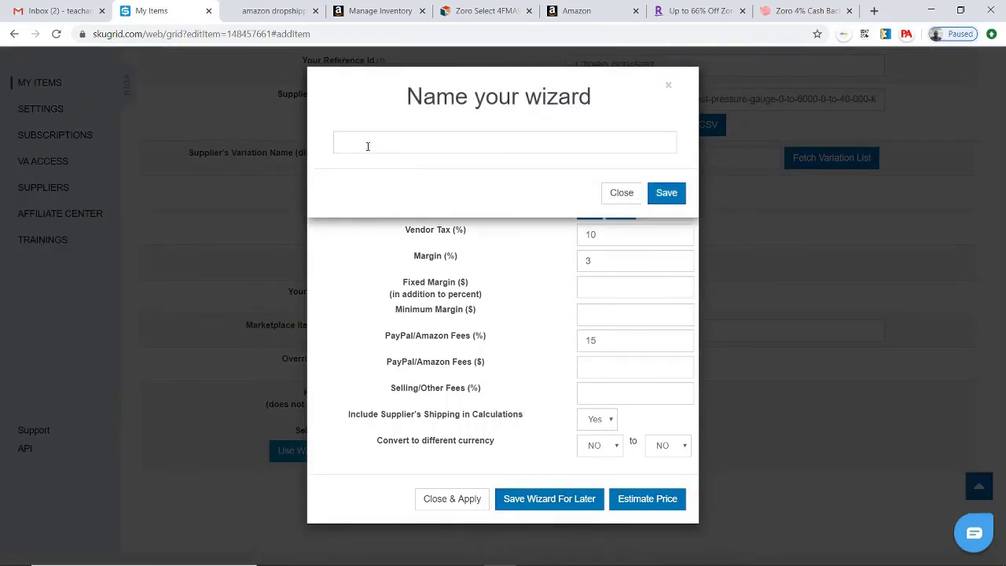
{"action": "left_click", "coordinate": [367, 147]}
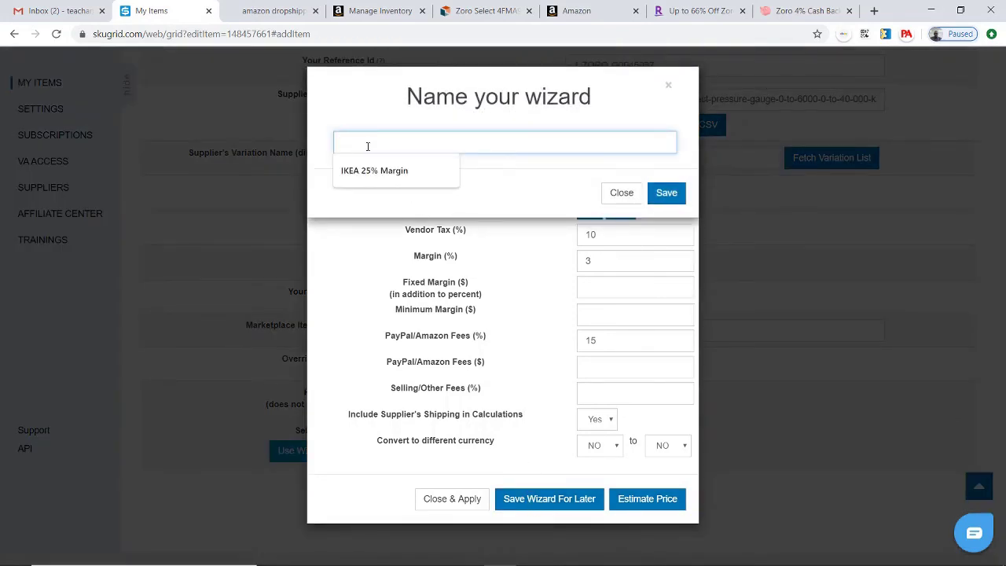
{"action": "type", "text": "Zoro"}
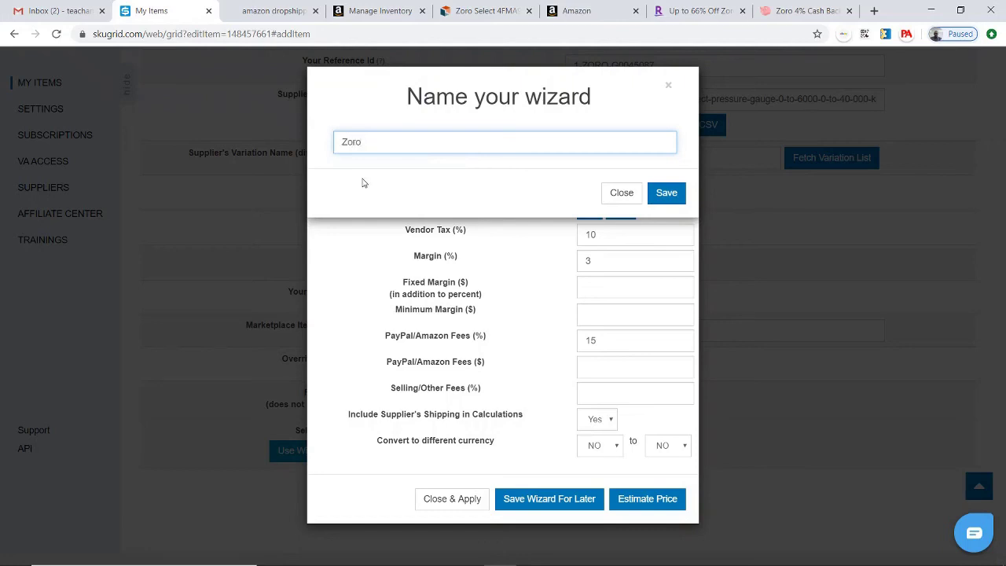
{"action": "left_click", "coordinate": [364, 182]}
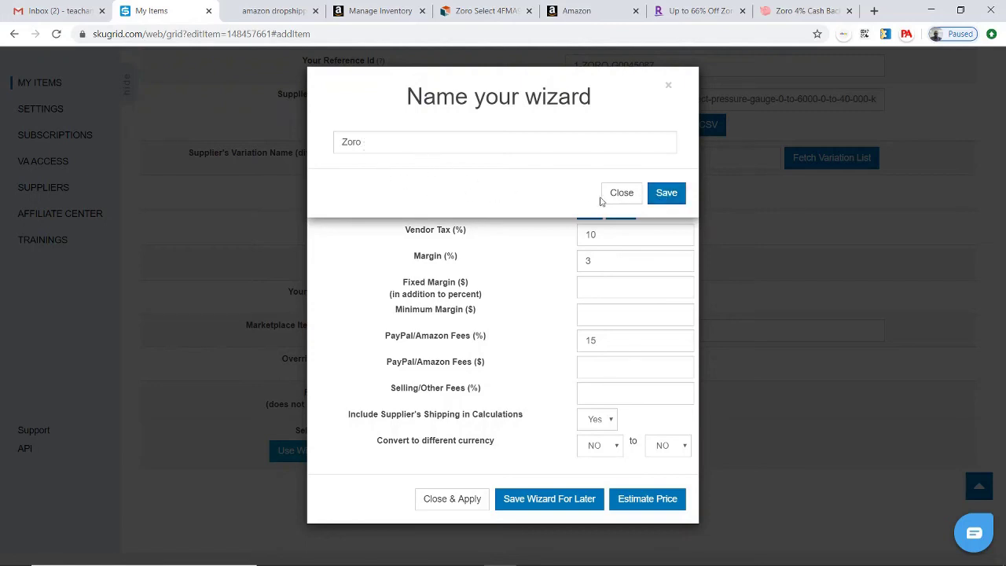
{"action": "left_click", "coordinate": [667, 194]}
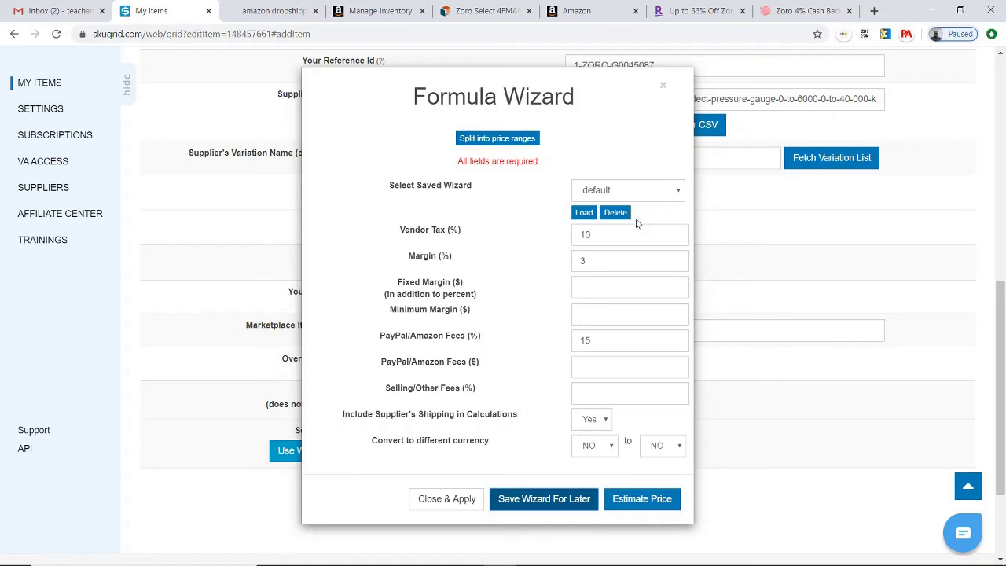
{"action": "left_click", "coordinate": [681, 196]}
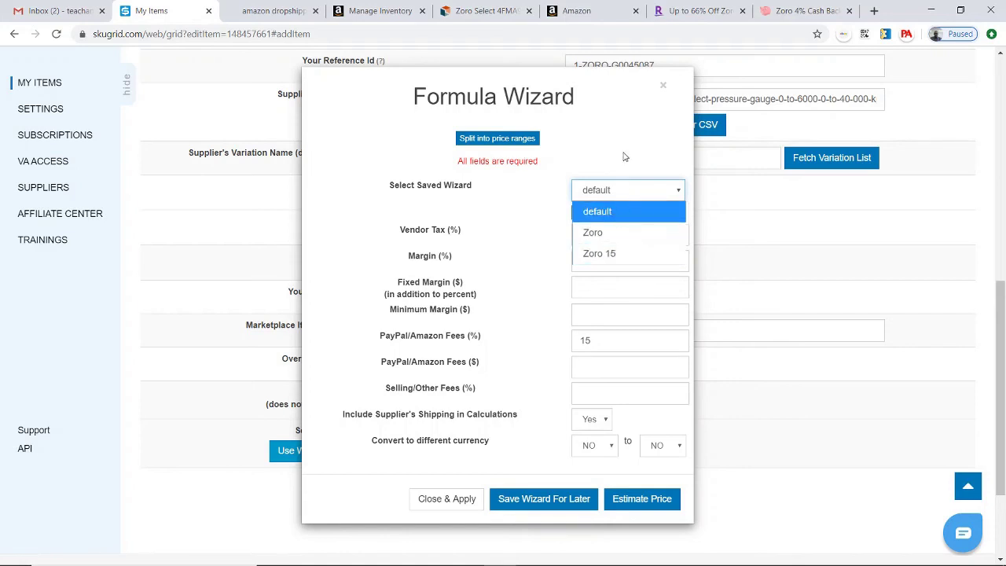
{"action": "left_click", "coordinate": [625, 193]}
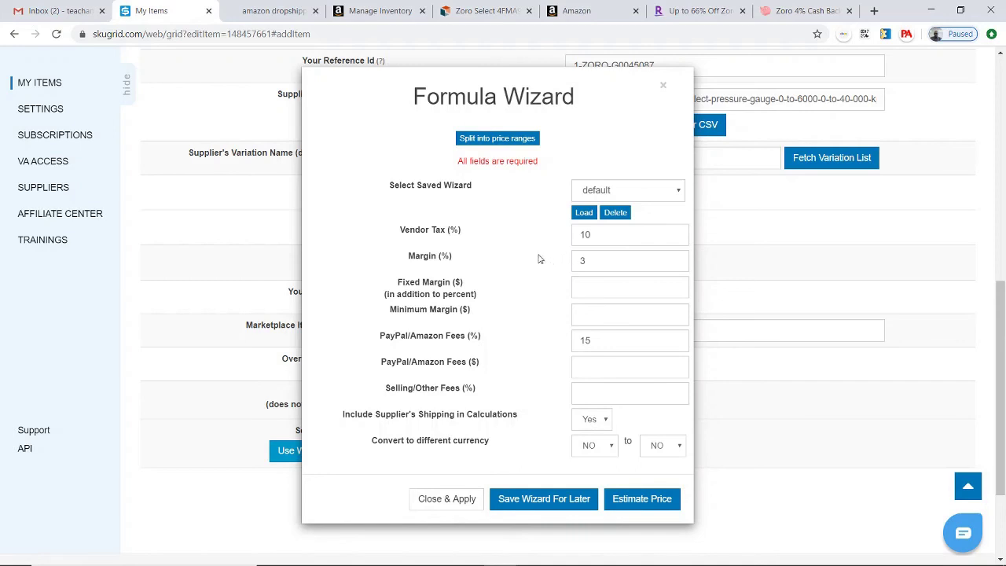
{"action": "left_click", "coordinate": [594, 234]}
{"action": "left_click", "coordinate": [591, 262]}
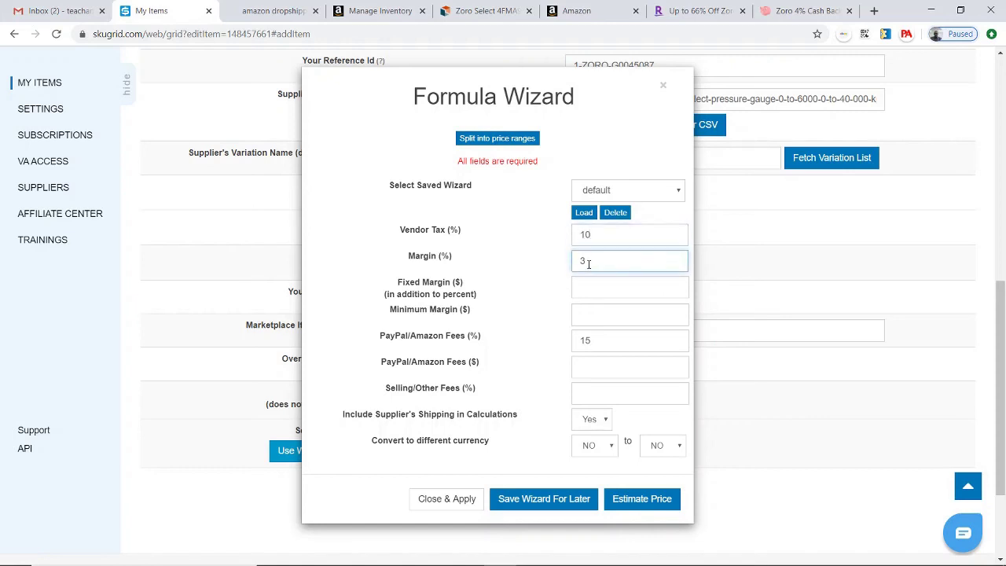
{"action": "left_click", "coordinate": [597, 341]}
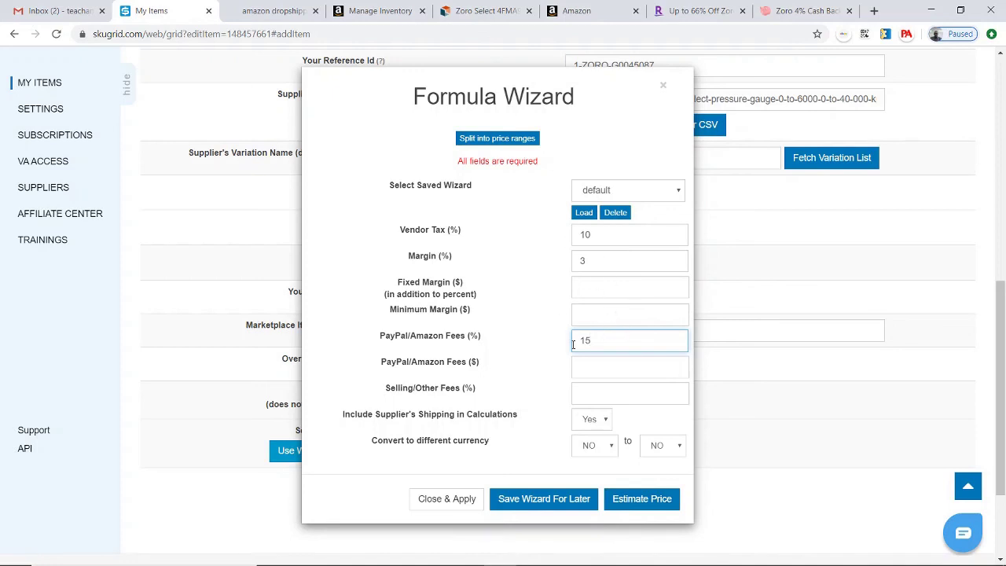
Apply the Zoro formula, update the item, and scroll to the 'Single item was added' confirmation
{"action": "left_click", "coordinate": [437, 501]}
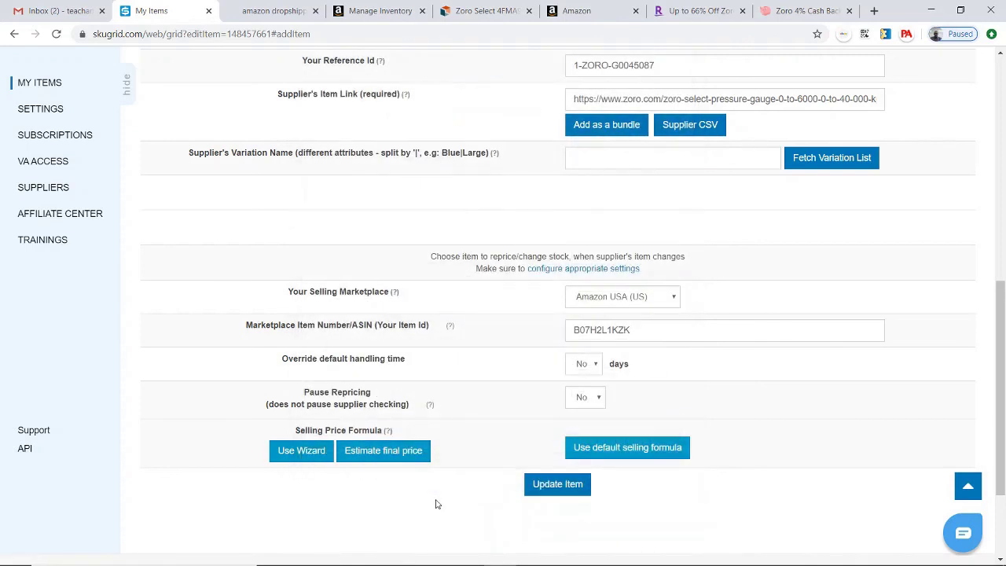
{"action": "left_click", "coordinate": [544, 490]}
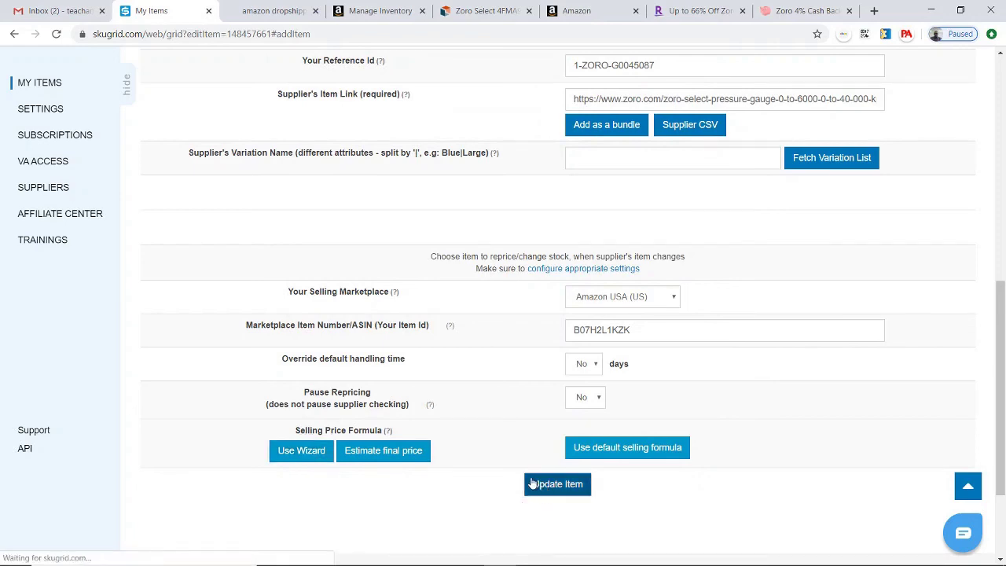
{"action": "scroll", "coordinate": [530, 477], "scroll_direction": "down", "scroll_amount": 4}
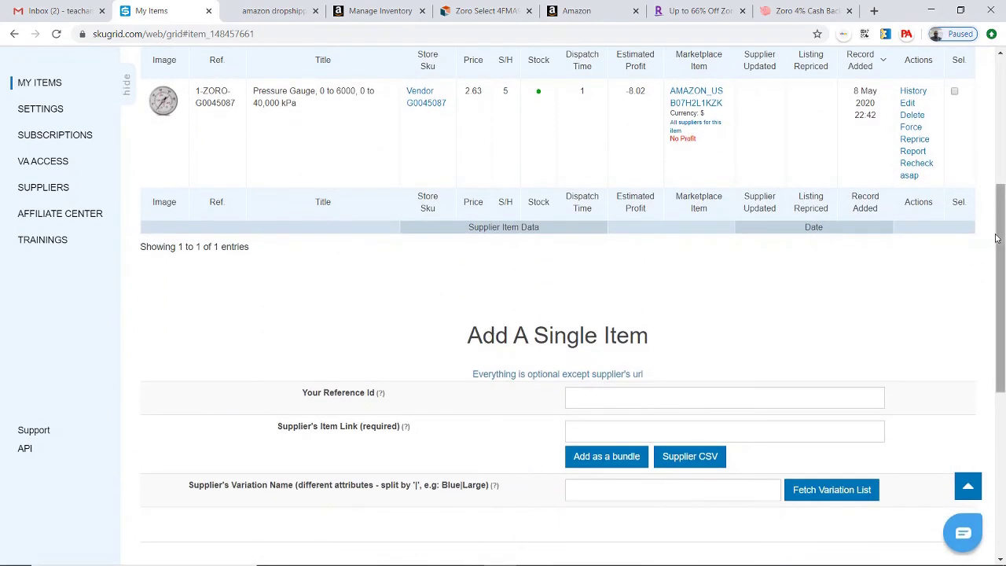
{"action": "left_click_drag", "start_coordinate": [1004, 237], "coordinate": [994, 146]}
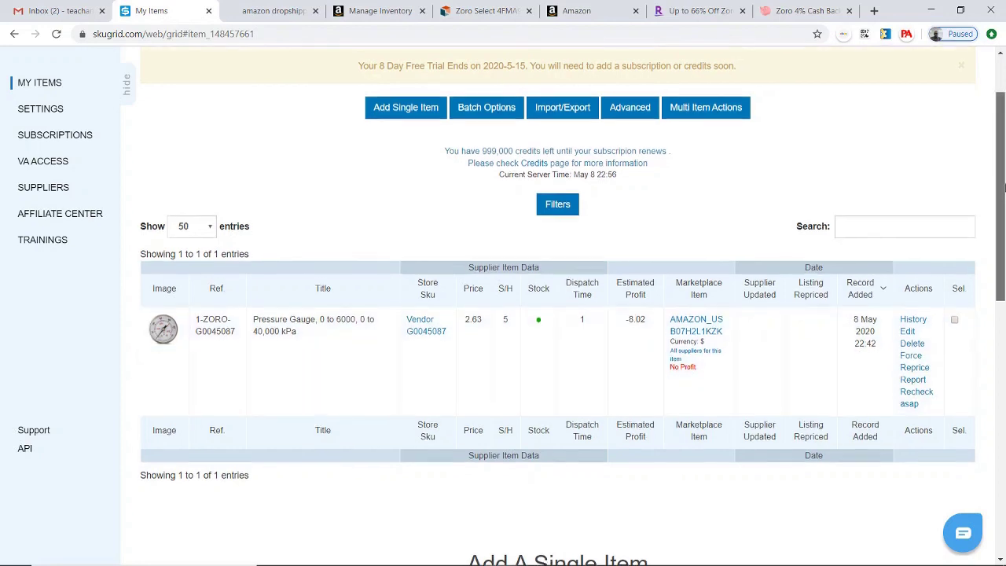
{"action": "left_click_drag", "start_coordinate": [1004, 188], "coordinate": [1004, 164]}
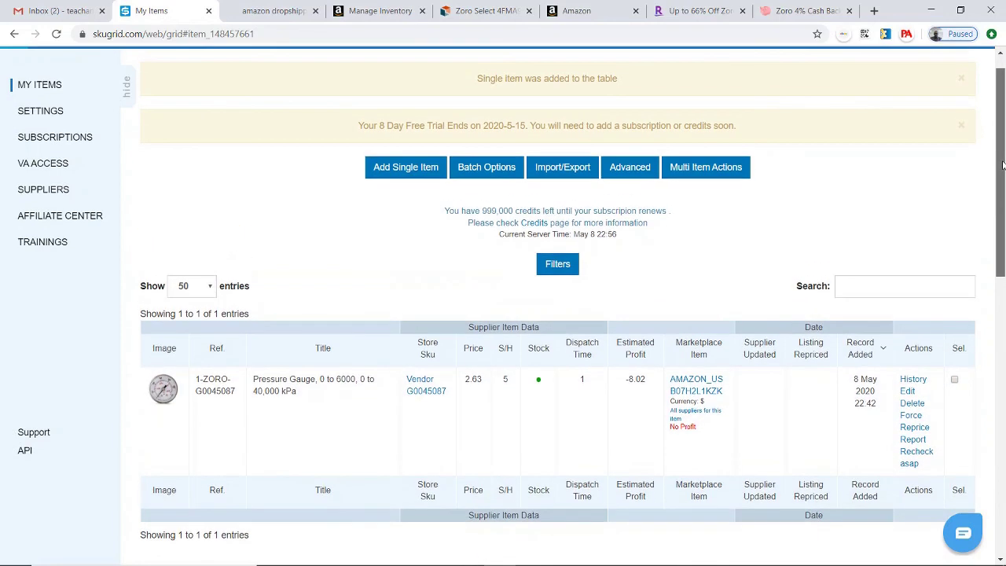